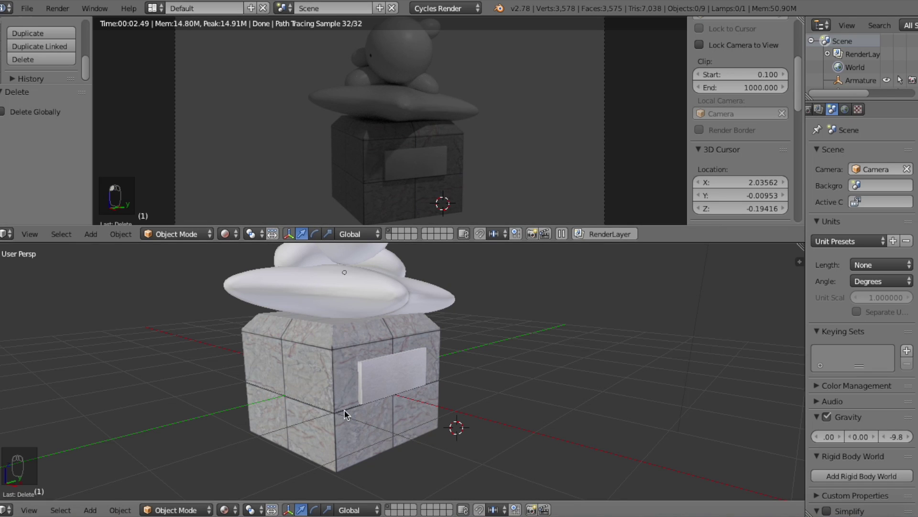
Add a text object beside the pedestal and move it about -0.576 along X
left_click(90, 510)
key("shift+a")
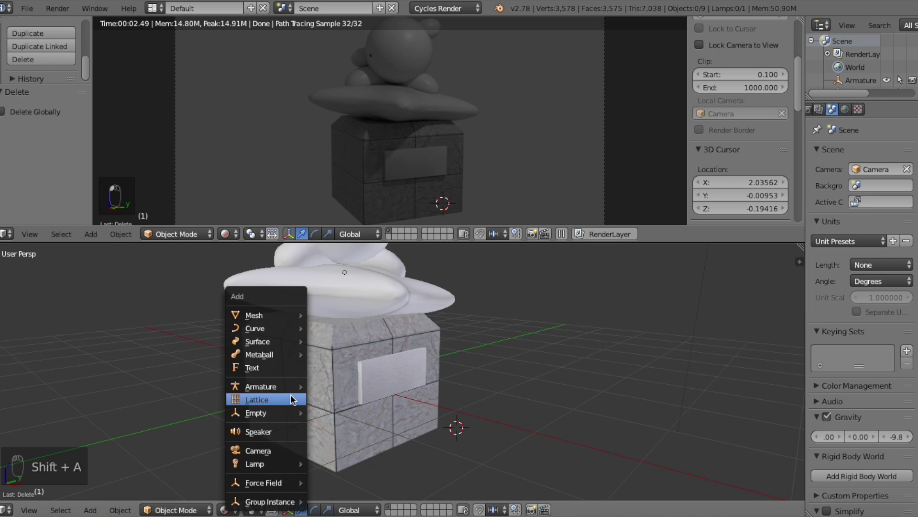
left_click(289, 370)
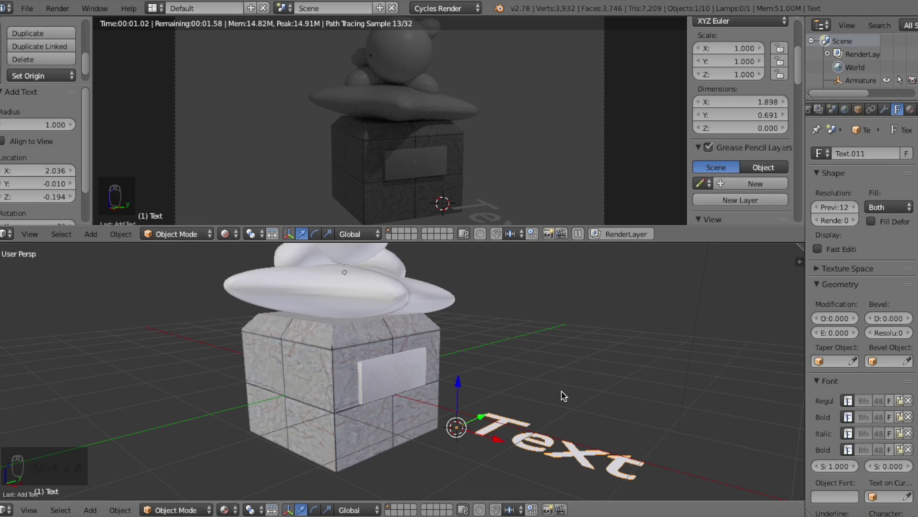
scroll(533, 398, "down", 1)
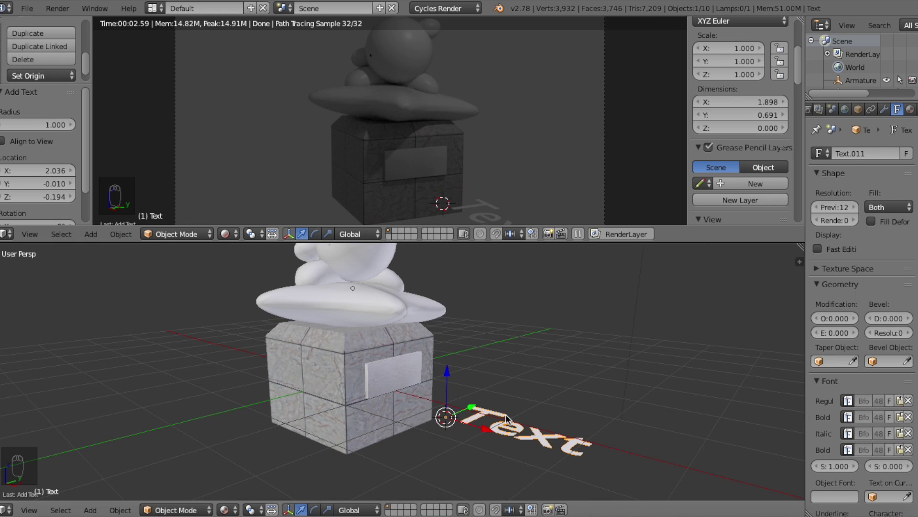
left_click_drag(488, 431, 493, 409)
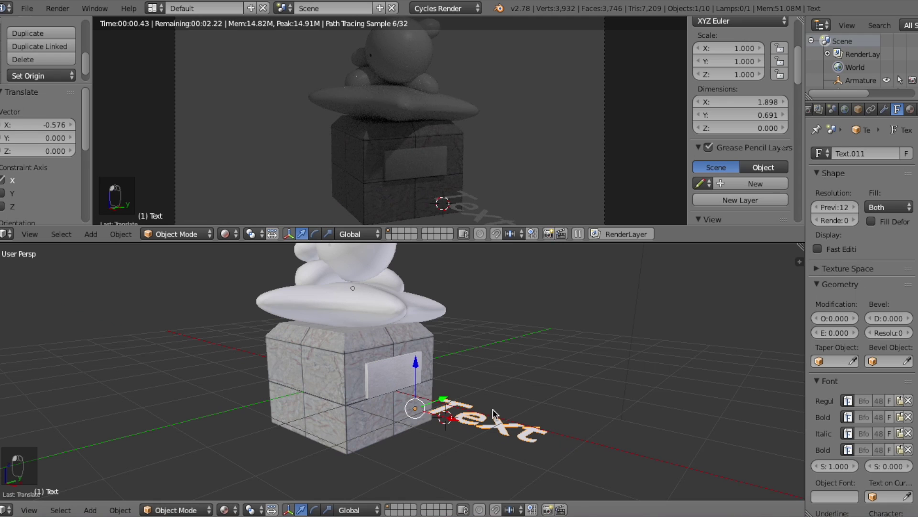
Rotate the text 90° around Z and 90° around Y so it stands facing outward from the pedestal
key("r")
type("z")
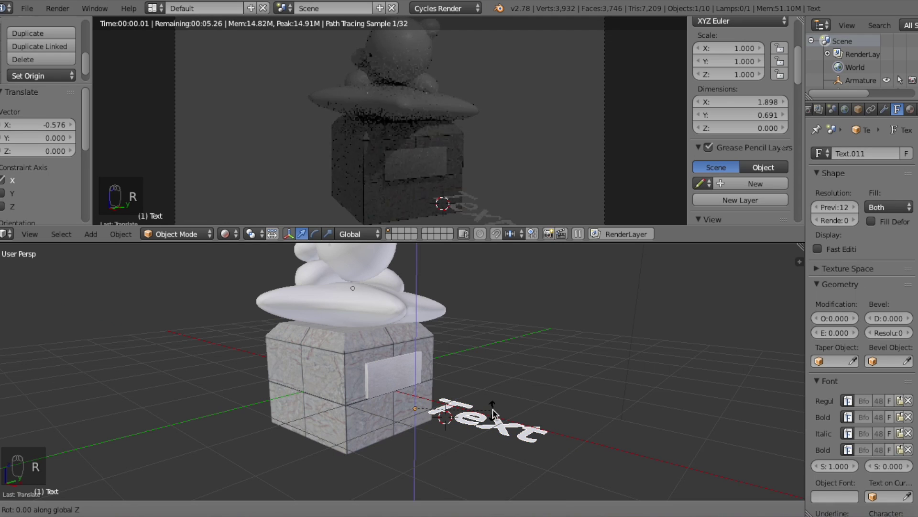
type("90")
key("Return")
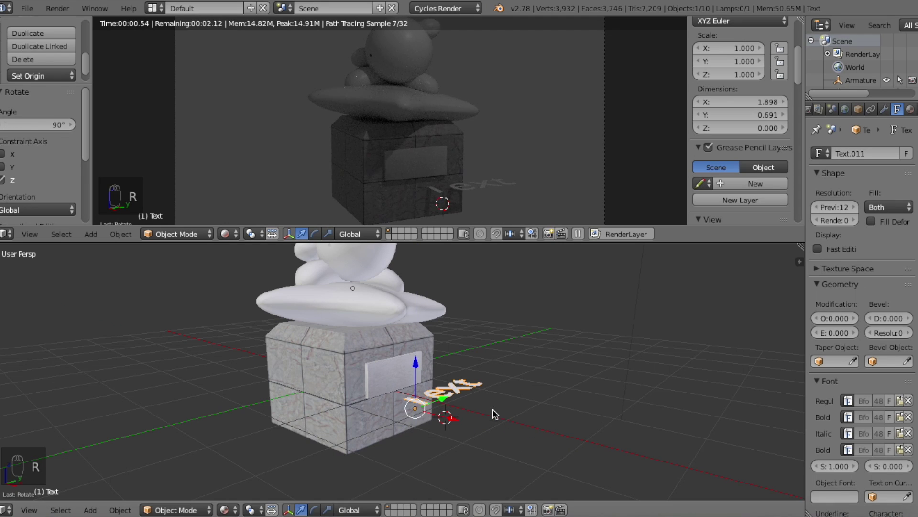
type("ry90")
key("Return")
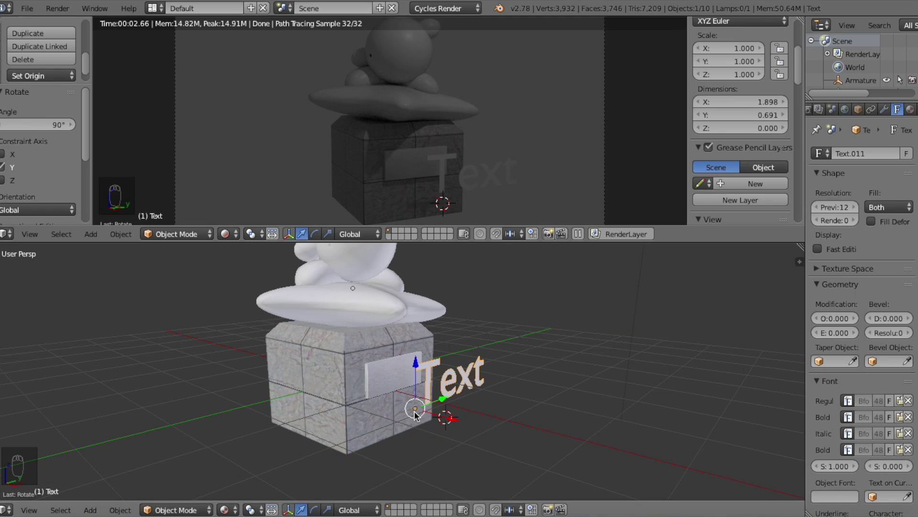
mouse_move(498, 401)
middle_mouse_down()
mouse_move(476, 402)
mouse_move(492, 403)
middle_mouse_up()
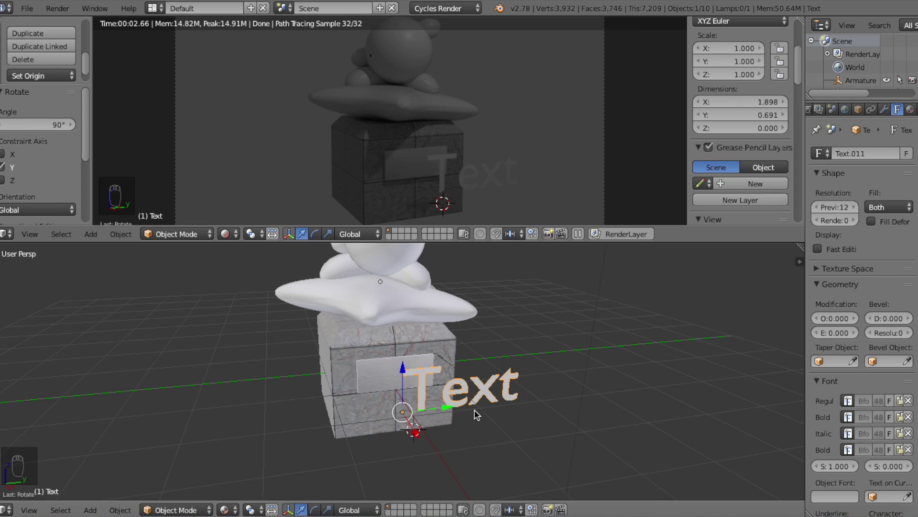
key("r")
right_click(520, 355)
Scale the text down to about 0.568 and shift it along Y to centre it across the pedestal's front
middle_click_drag(520, 355, 481, 386)
scroll(479, 396, "up", 1)
scroll(477, 392, "up", 2)
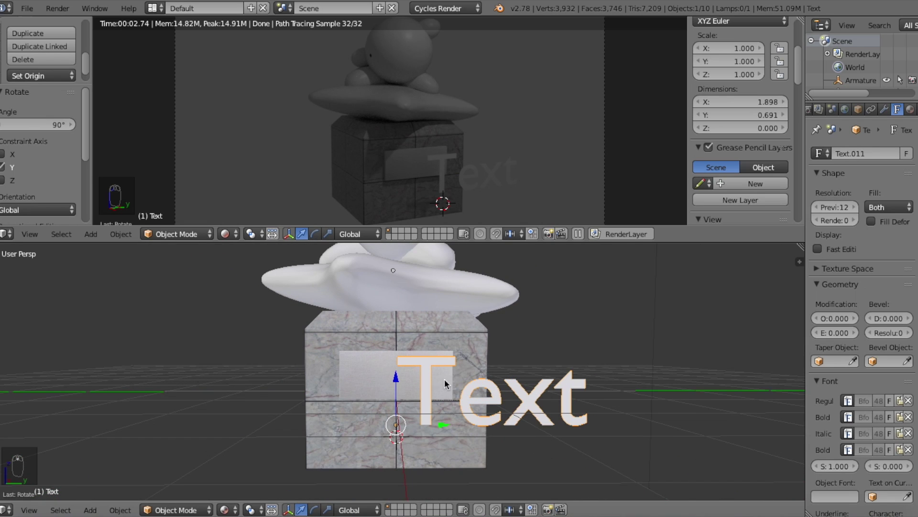
left_click_drag(436, 424, 400, 423)
key("s")
left_click(434, 409)
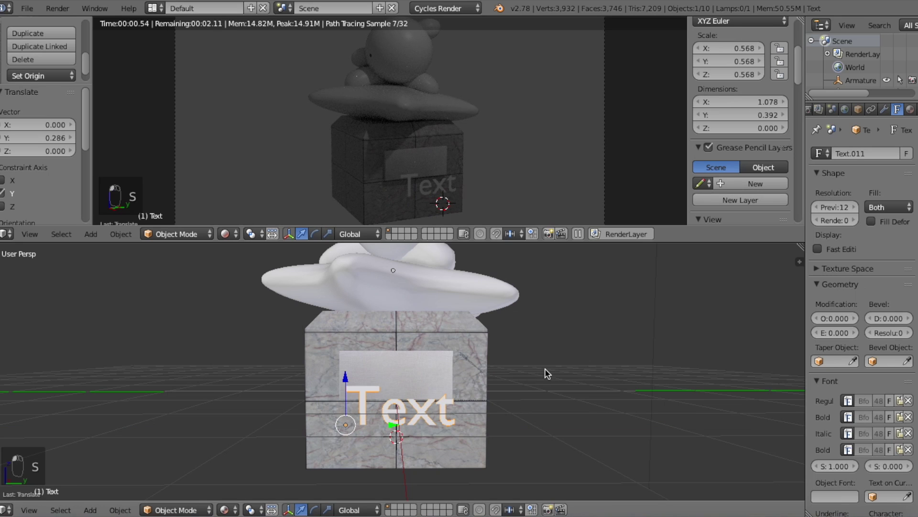
Replace the text object's default wording with "ikuze" and return to Object Mode
key("Tab")
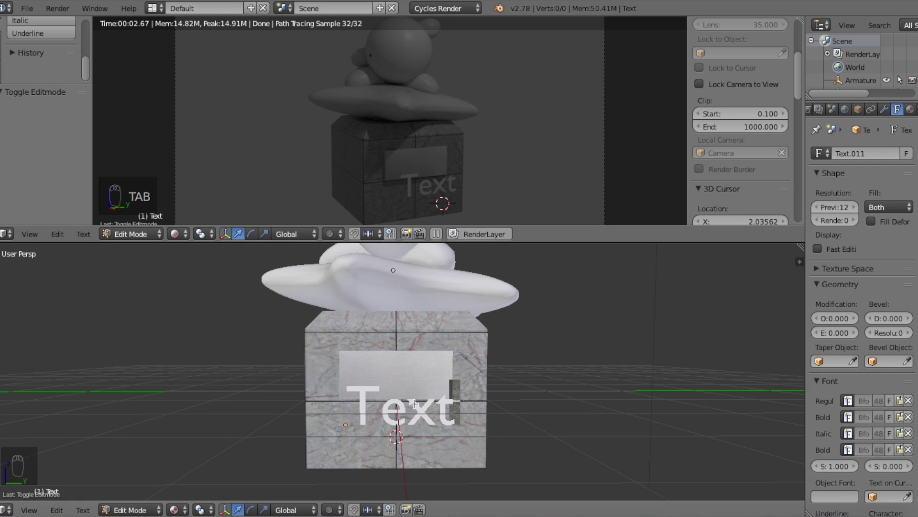
type("dh")
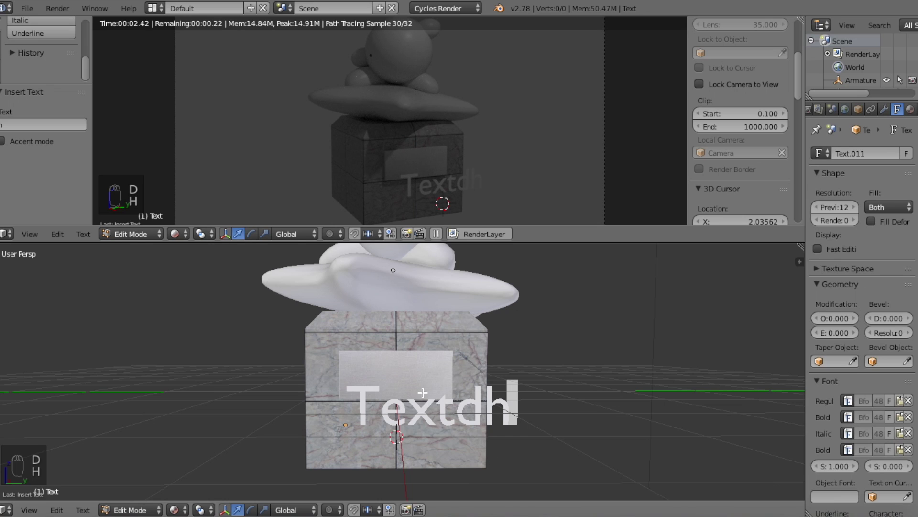
key("BackSpace")
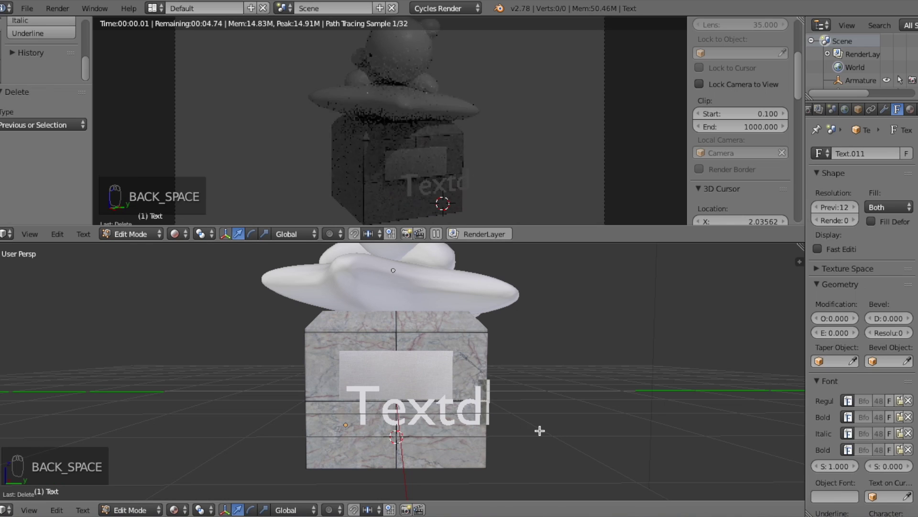
key("BackSpace")
key("BackSpace")
key("BackSpace")
key("BackSpace")
key("BackSpace")
key("BackSpace")
key("BackSpace")
key("BackSpace")
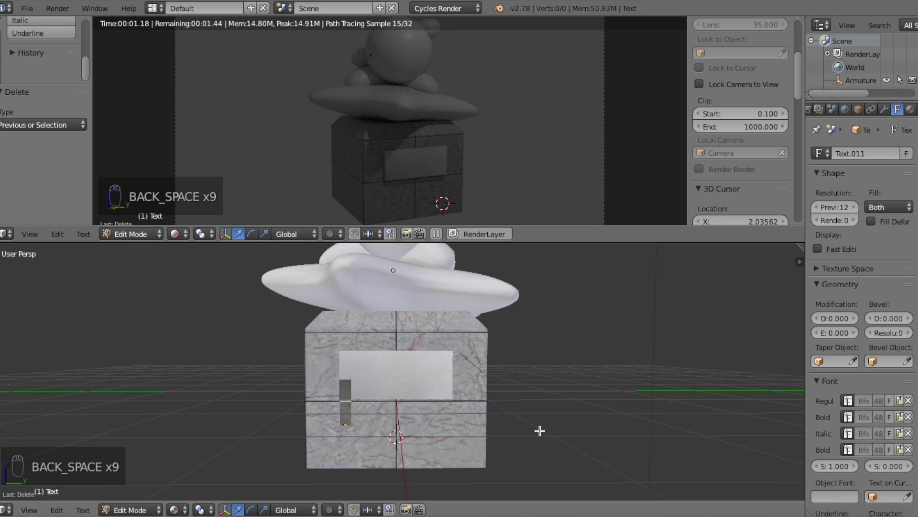
type("ikuze")
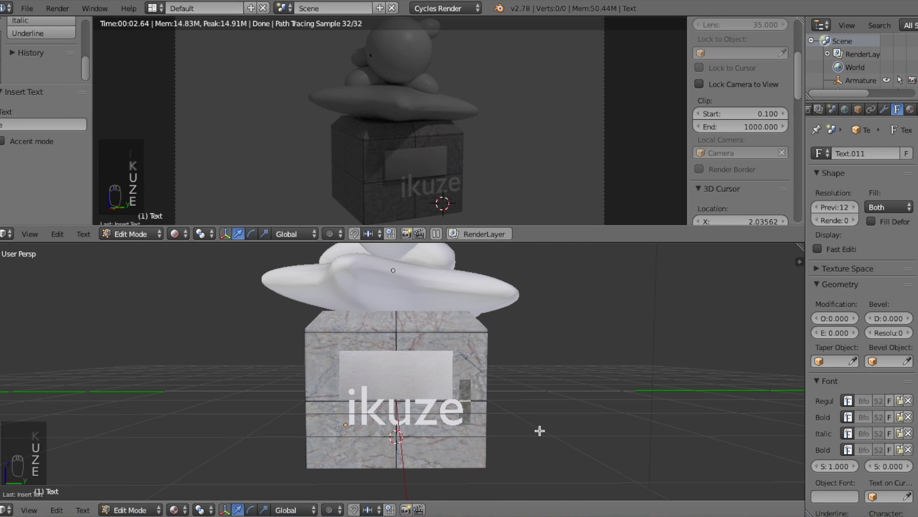
key("Tab")
Give the text thickness by setting its geometry extrusion to about 0.045
middle_click_drag(527, 428, 460, 419)
scroll(444, 392, "up", 3)
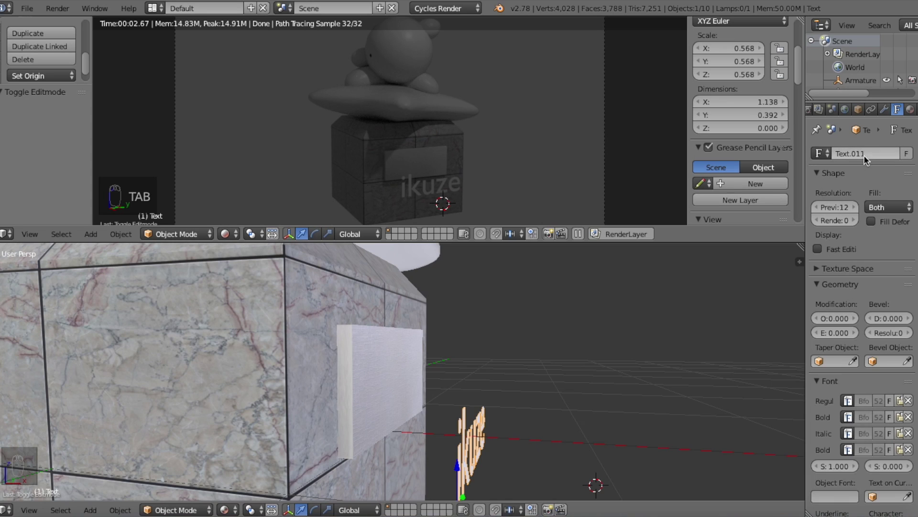
scroll(821, 113, "up", 3)
left_click(844, 112)
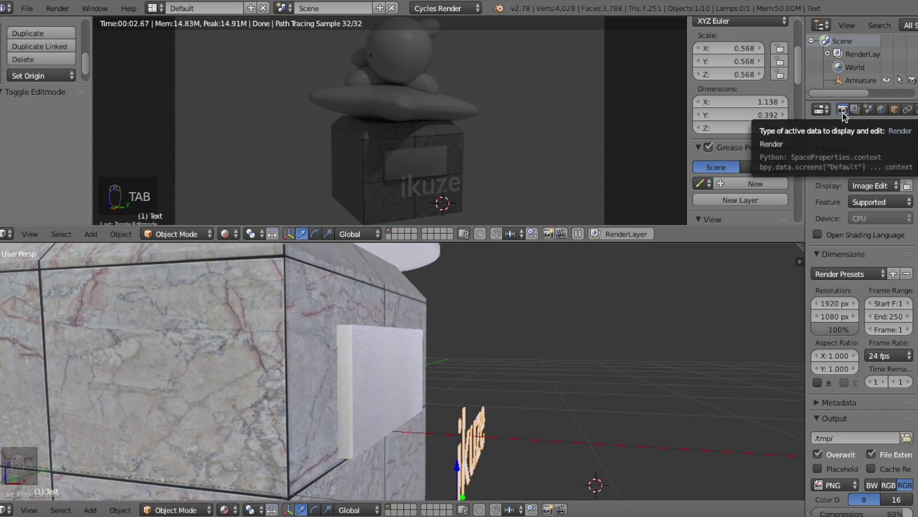
scroll(855, 110, "down", 3)
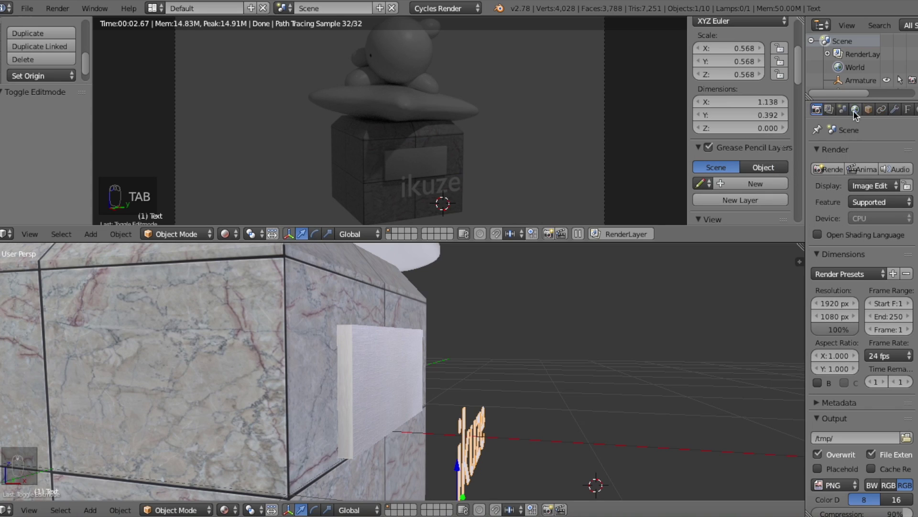
left_click(884, 112)
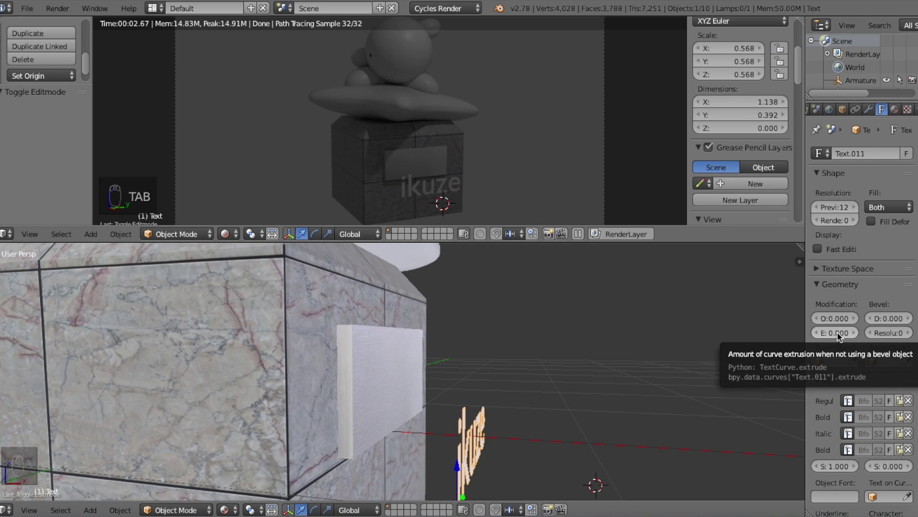
left_click_drag(837, 332, 852, 331)
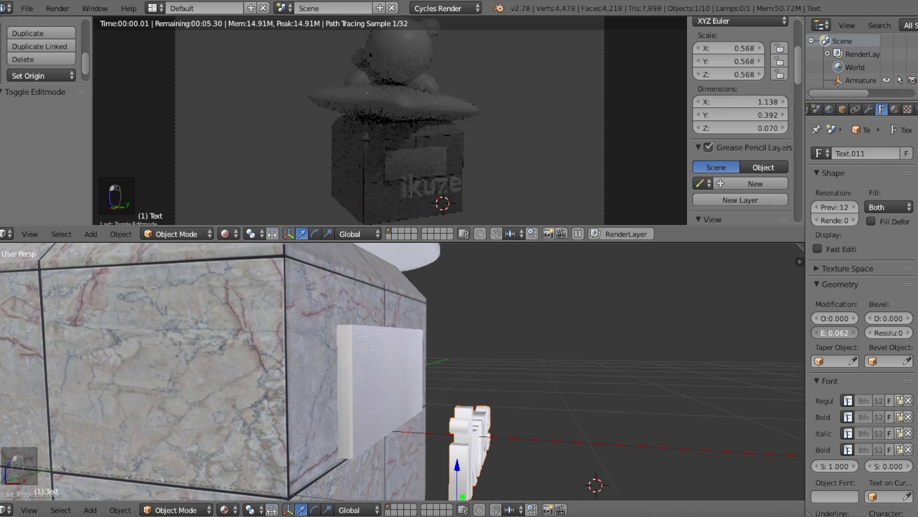
left_click_drag(852, 331, 848, 332)
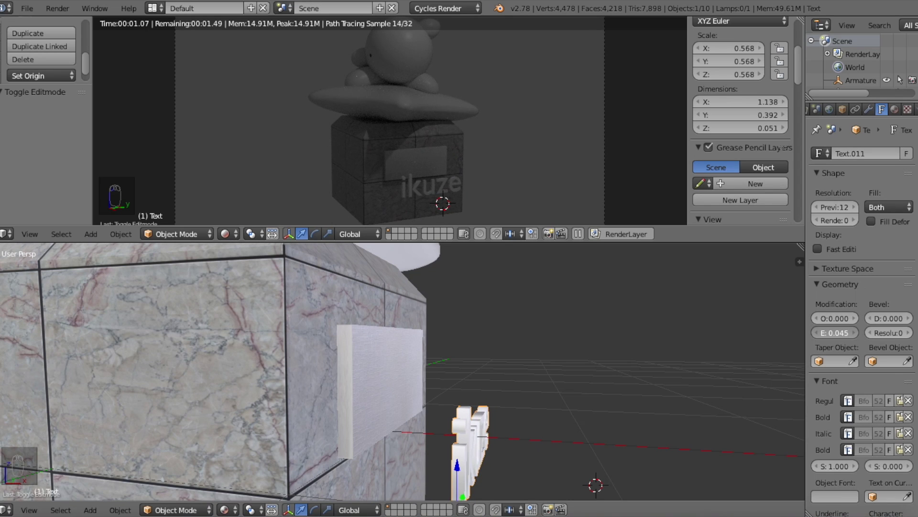
Raise the text along Z by about 0.224 and another 0.072, and shift it about -0.018 along Y over the plaque
left_click_drag(457, 471, 464, 411)
left_click_drag(830, 333, 875, 333)
key("Escape")
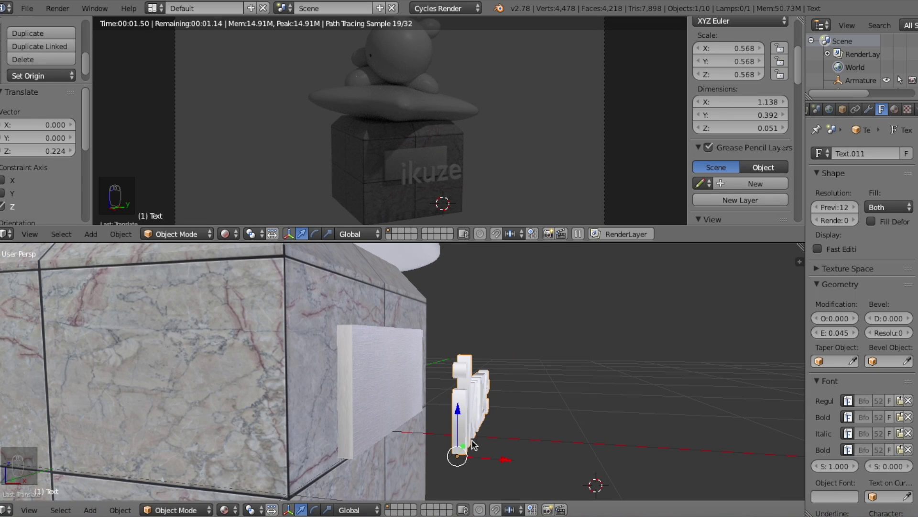
left_click_drag(458, 411, 457, 391)
key("KP_1")
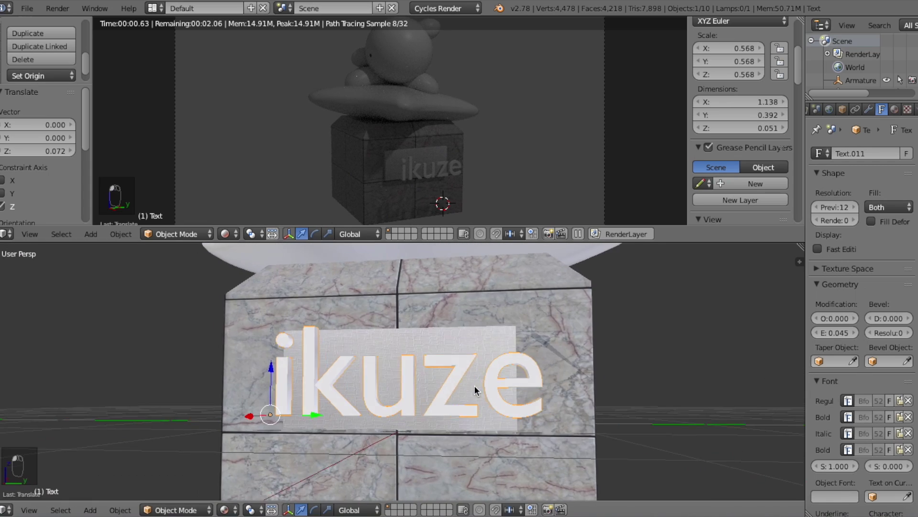
middle_click_drag(483, 386, 391, 431)
left_click_drag(349, 421, 344, 420)
mouse_move(498, 390)
middle_mouse_down()
mouse_move(548, 379)
mouse_move(487, 377)
middle_mouse_up()
scroll(547, 380, "down", 3)
scroll(487, 378, "up", 3)
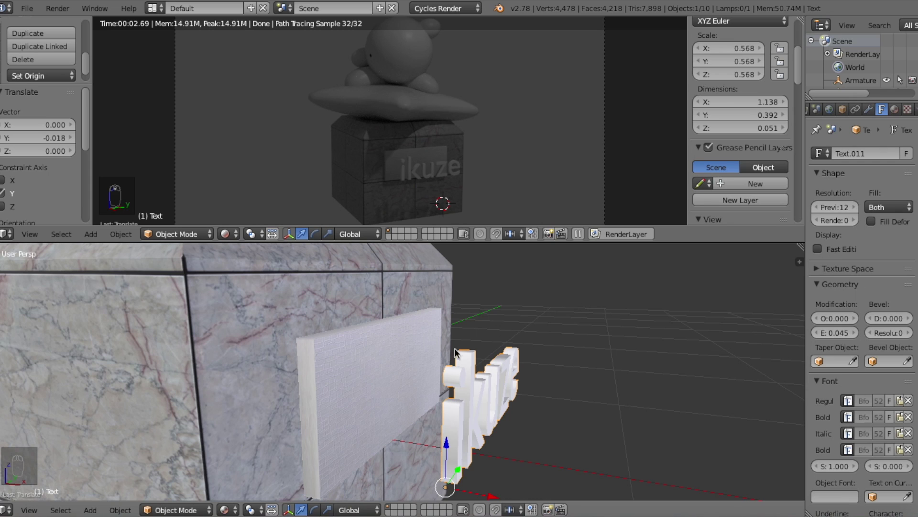
middle_click_drag(439, 352, 388, 390)
middle_click_drag(495, 375, 495, 384)
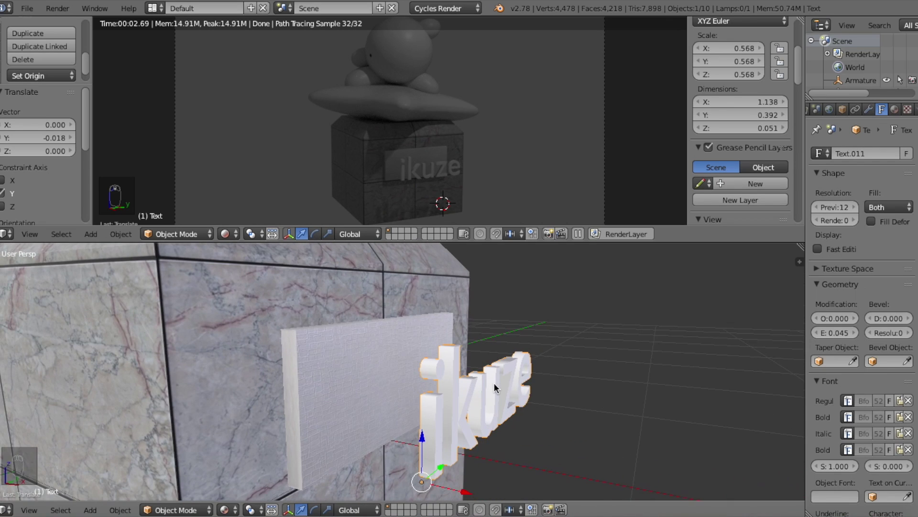
middle_click_drag(389, 394, 536, 406)
middle_click_drag(468, 424, 489, 360)
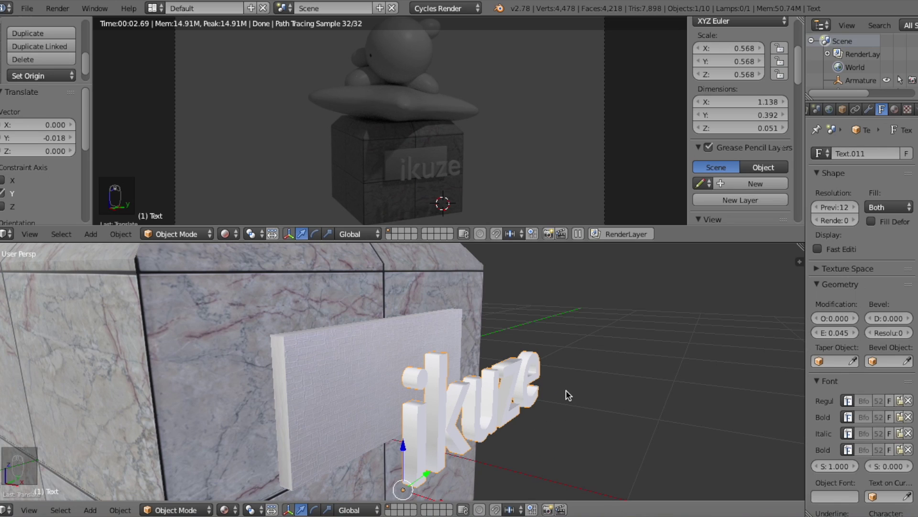
key("alt+c")
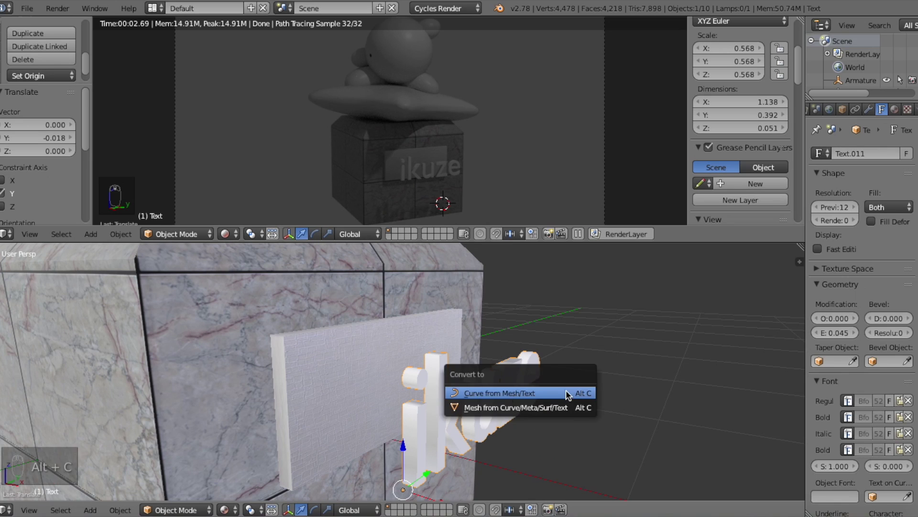
left_click(503, 410)
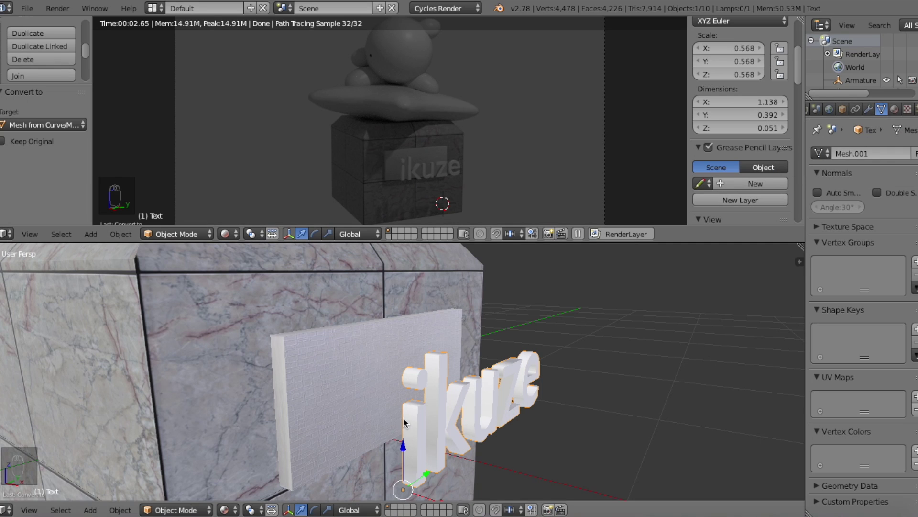
key("super+z")
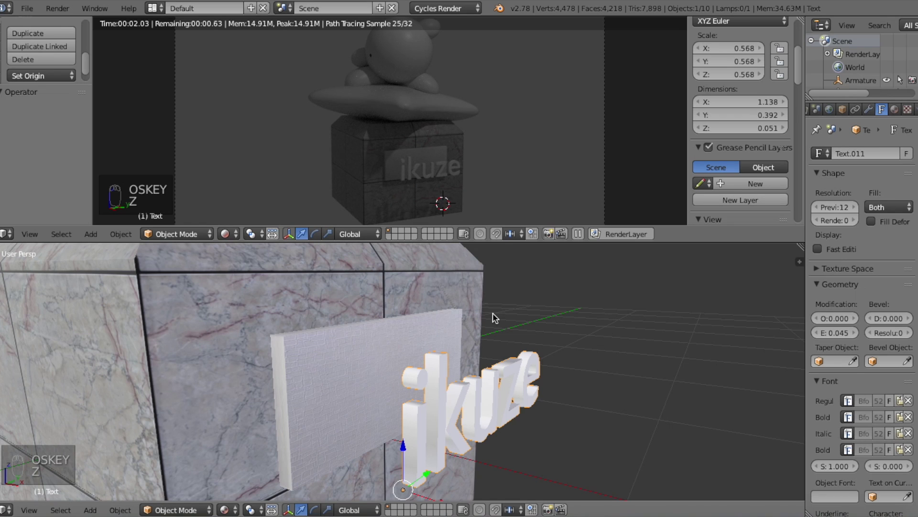
Convert the extruded "ikuze" text object to a mesh
key("alt+c")
left_click(493, 313)
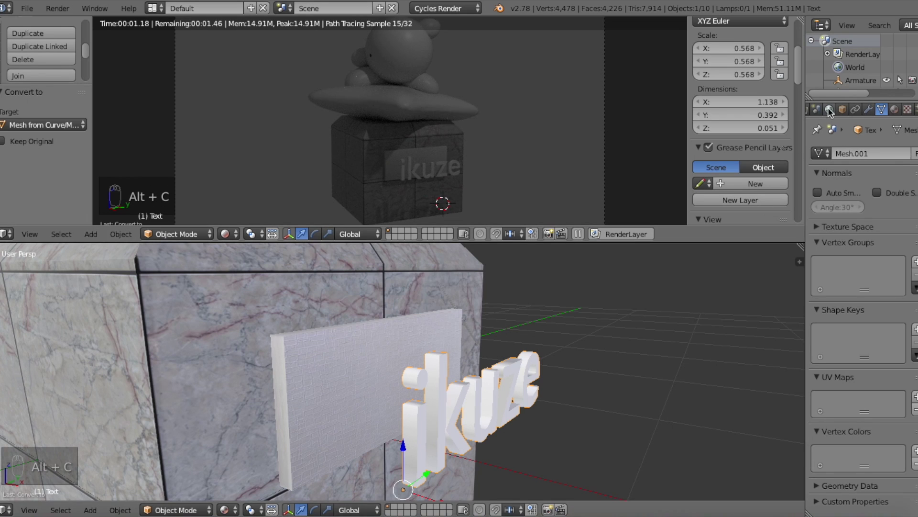
Move the text mesh about -0.415 and 0.006 along X onto the plaque, and lower it about 0.005 along Z
middle_click_drag(421, 421, 524, 466)
key("g")
key("x")
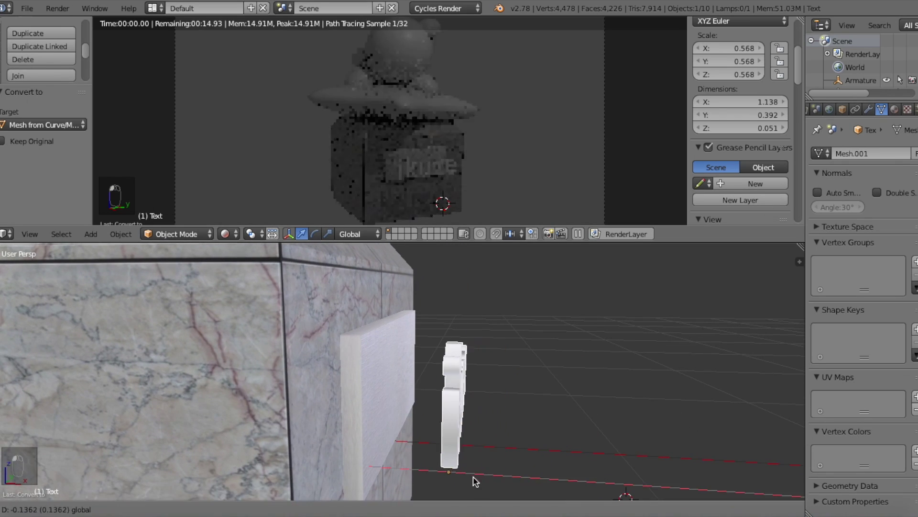
left_click(390, 486)
middle_click_drag(389, 486, 411, 467)
key("g")
key("x")
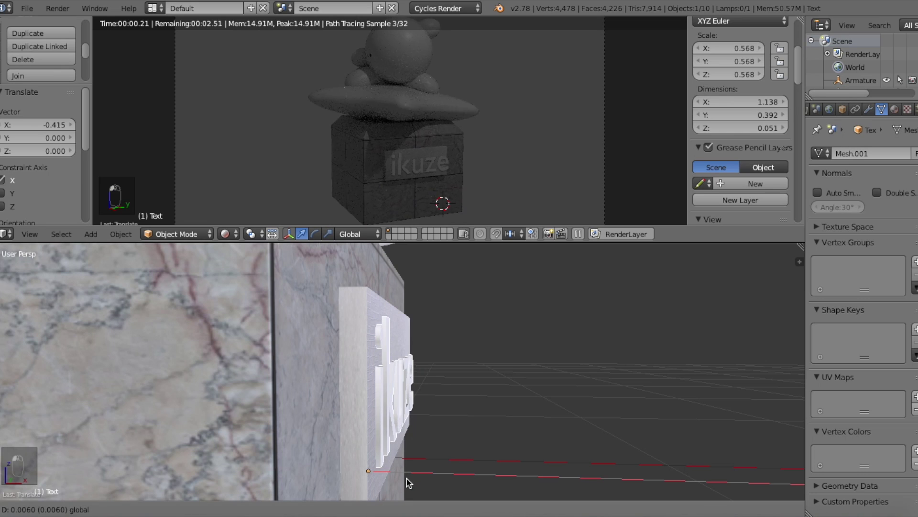
left_click(378, 452)
key("g")
key("z")
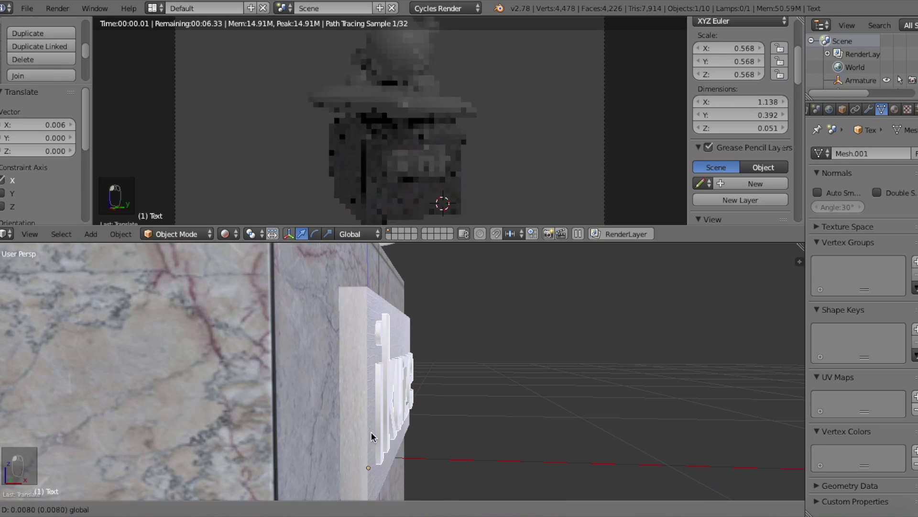
left_click(369, 436)
Scale the "ikuze" text mesh down by about 0.822 so it fits within the plaque
middle_click_drag(369, 436, 426, 421)
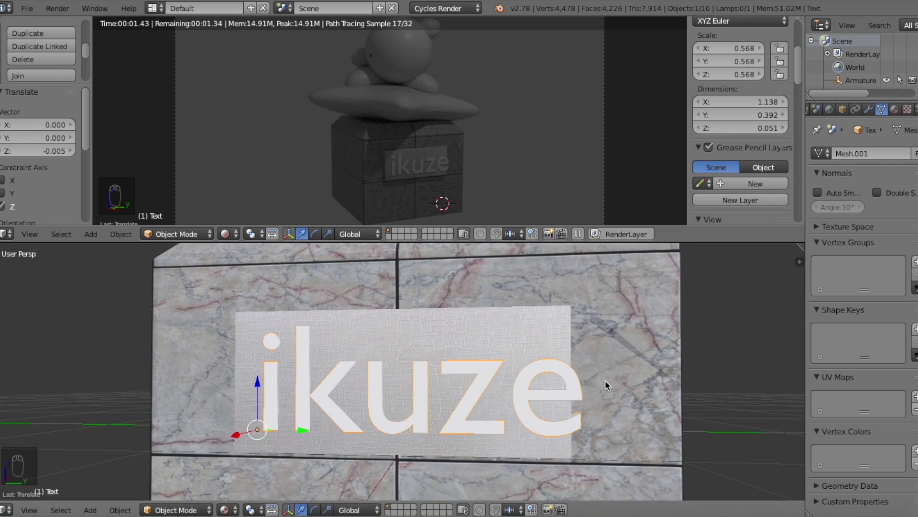
key("s")
left_click(540, 392)
Centre the text mesh on the plaque by shifting it along Y and raising it about 0.083 along Z
key("g")
key("y")
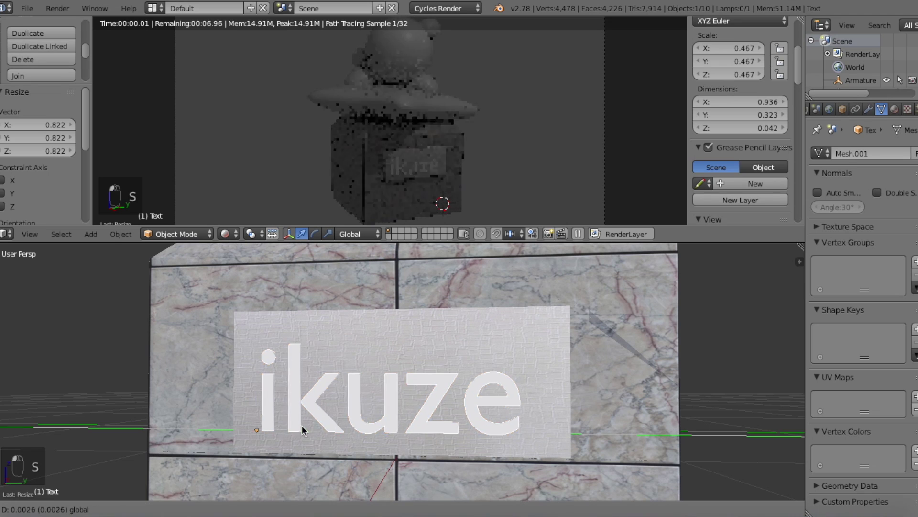
left_click(310, 430)
scroll(310, 430, "down", 3)
key("g")
key("z")
left_click(405, 351)
Add a Boolean modifier to the plaque behind the lettering
middle_click_drag(405, 350, 384, 356)
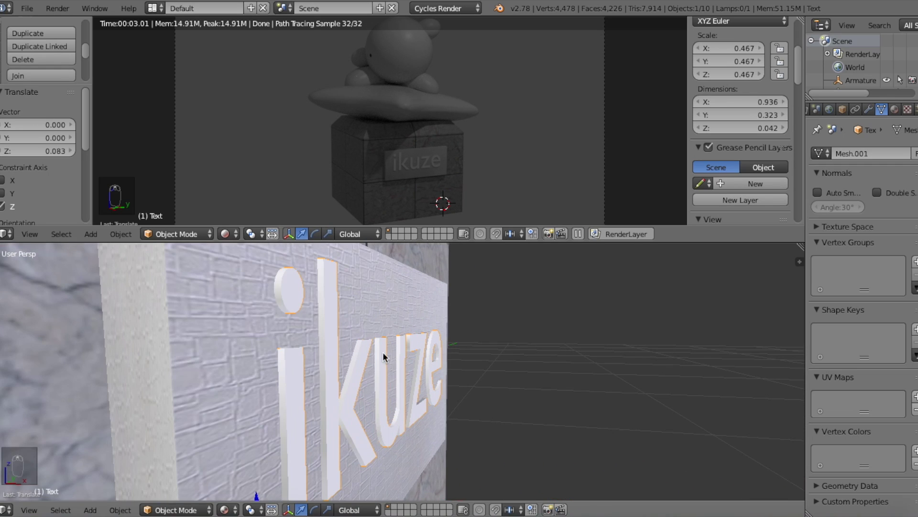
right_click(226, 326)
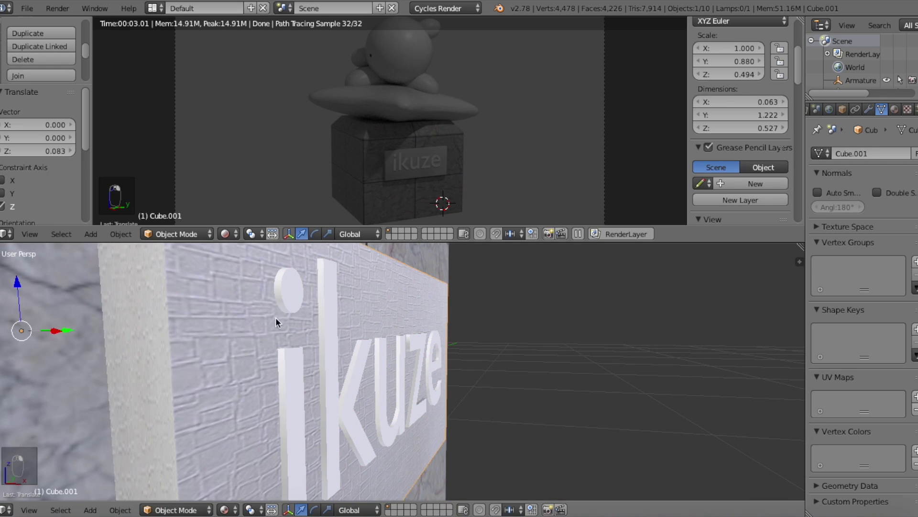
middle_click_drag(263, 335, 265, 320)
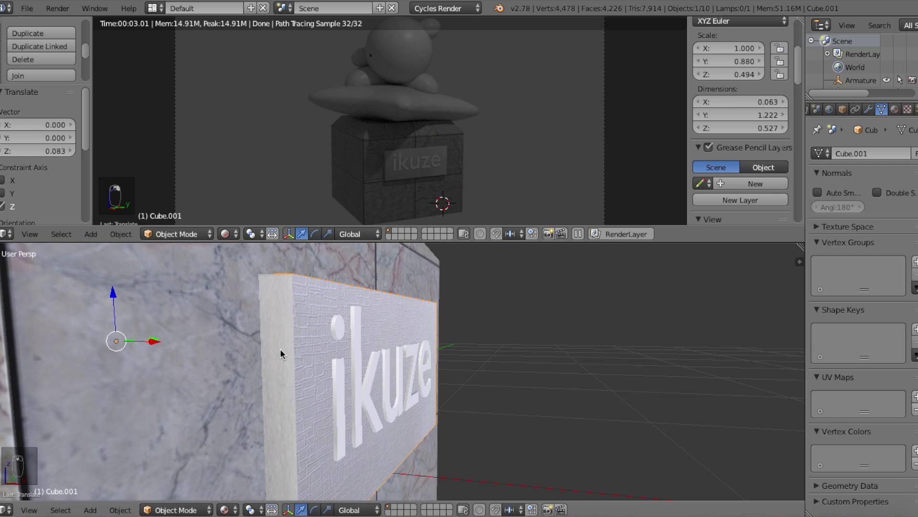
left_click(867, 113)
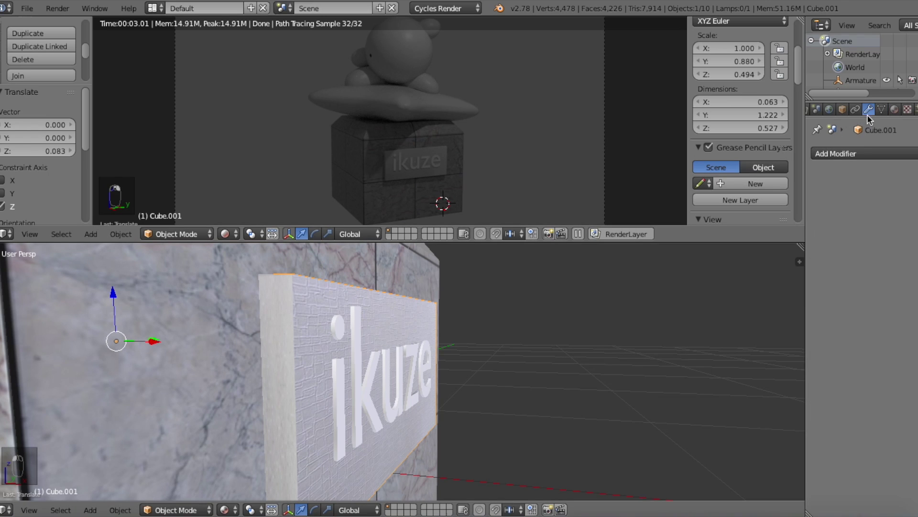
left_click(838, 155)
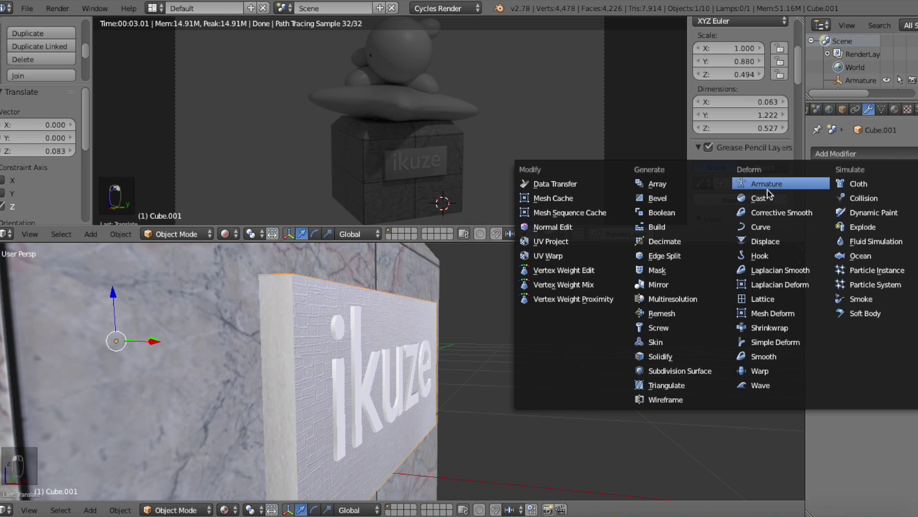
left_click(663, 216)
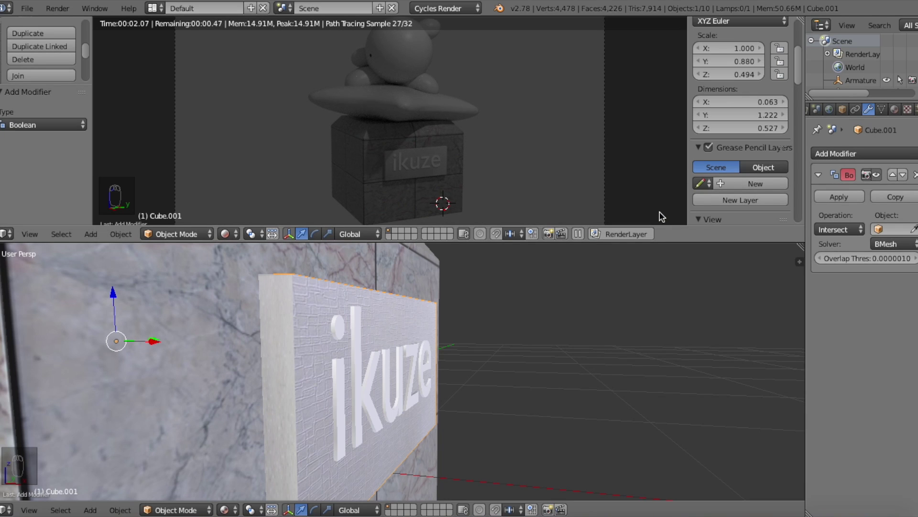
Set the plaque's Boolean modifier to the Difference operation with the Text object as its target
left_click(830, 230)
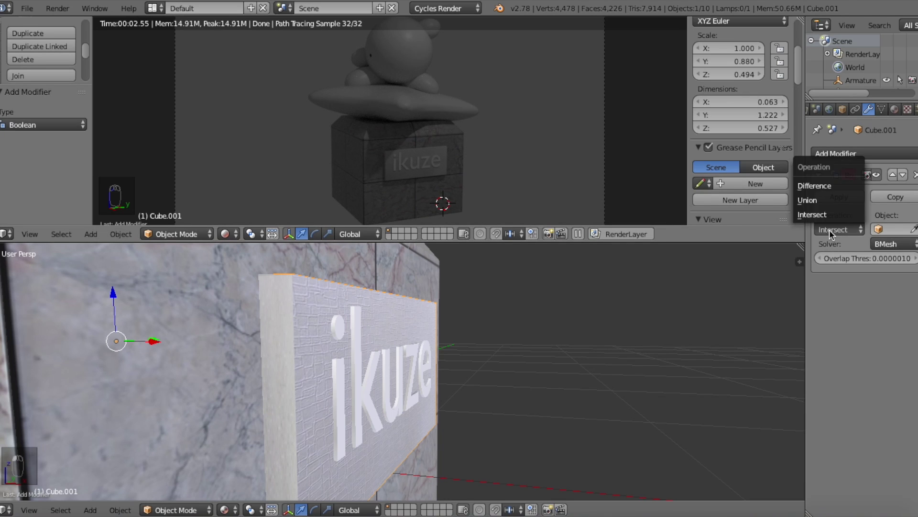
left_click(820, 186)
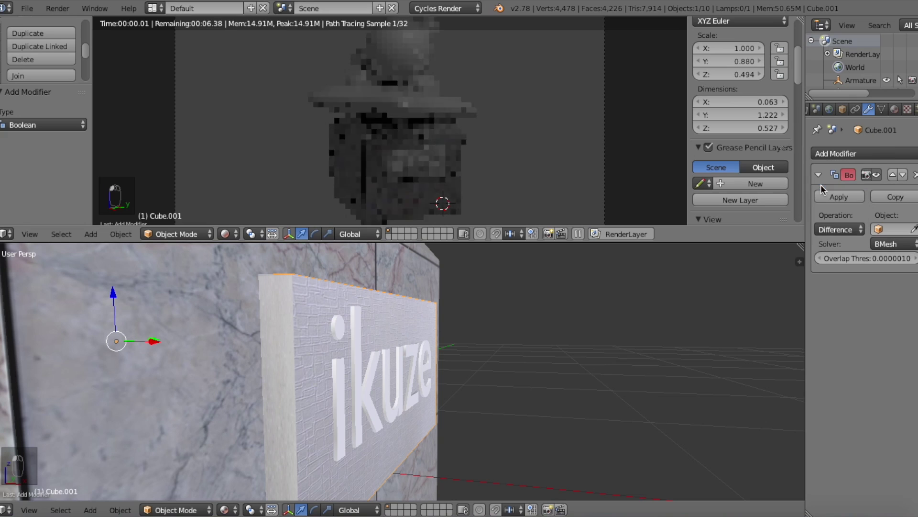
left_click(878, 230)
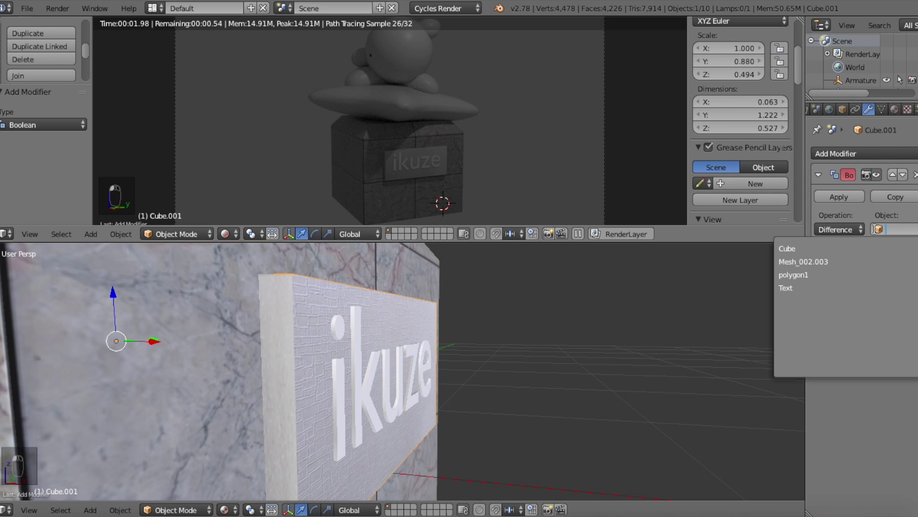
left_click(784, 288)
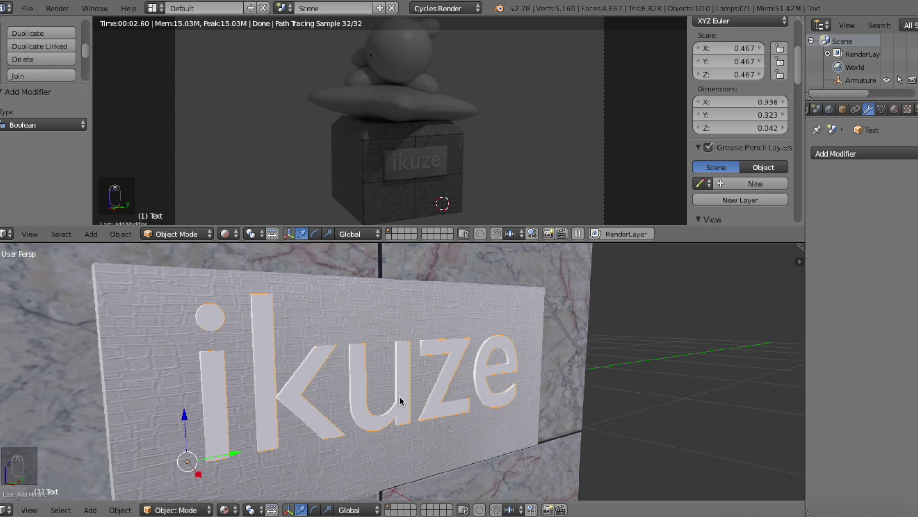
Hide the text mesh to inspect the letters cut into the plaque, and undo the hiding
key("h")
middle_click_drag(400, 402, 334, 367)
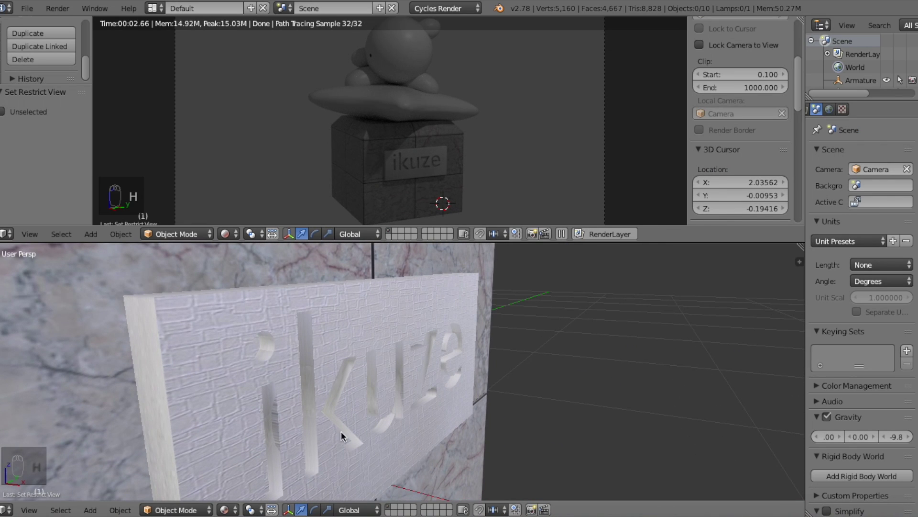
key("super+z")
middle_click_drag(378, 410, 336, 462)
left_click_drag(337, 463, 409, 470)
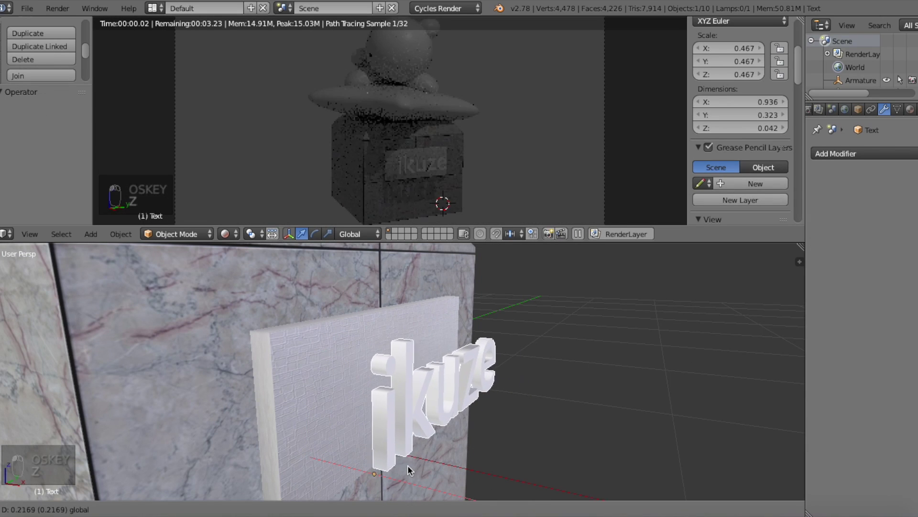
right_click(409, 469)
middle_click_drag(409, 468, 420, 401)
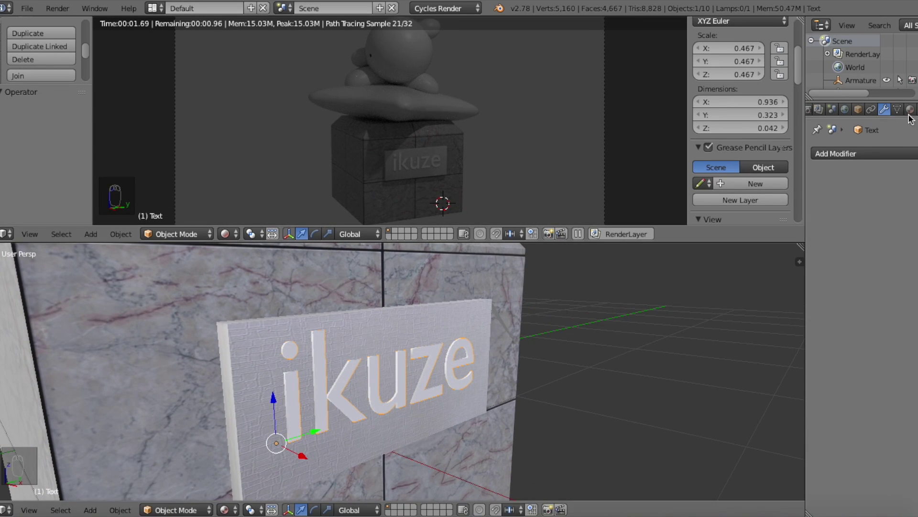
Switch off the Text object's render and viewport visibility to preview the engraving, and switch both back on
scroll(848, 60, "down", 2)
scroll(849, 60, "down", 3)
left_click(912, 73)
left_click(886, 72)
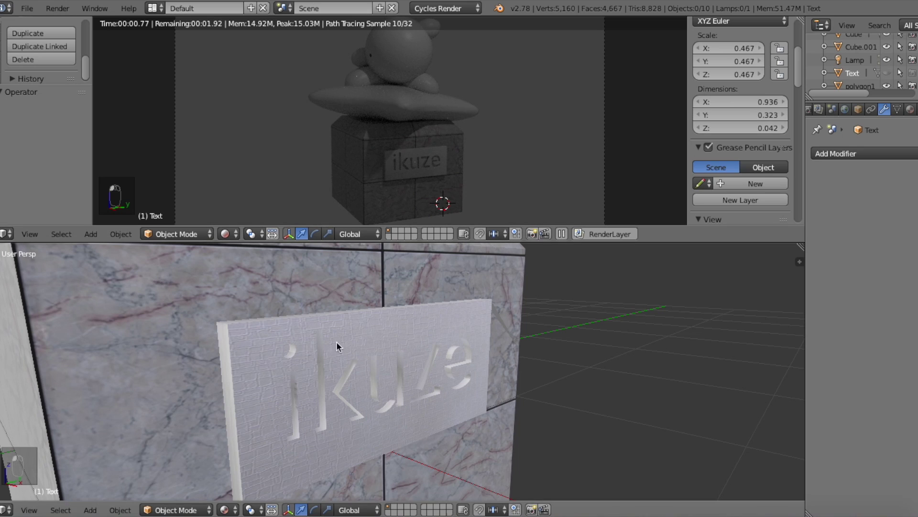
left_click(887, 73)
left_click(912, 72)
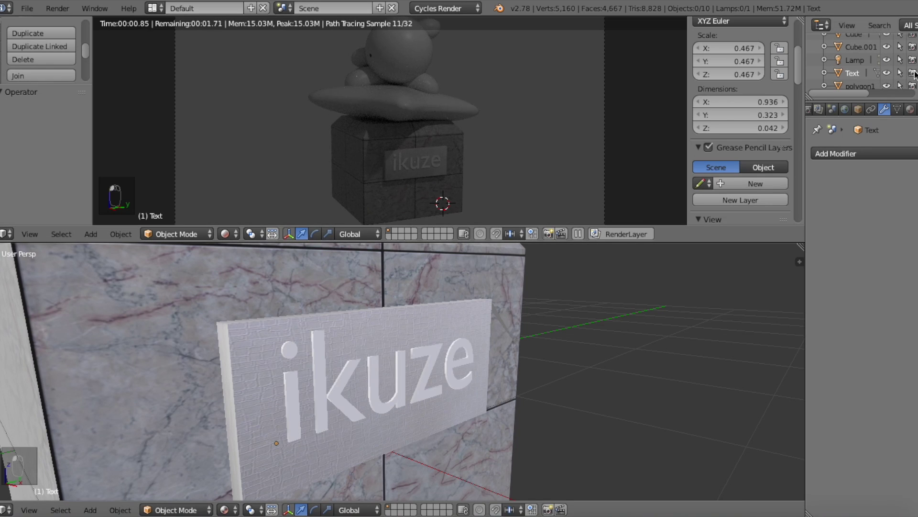
Apply the Boolean modifier on the plaque to make the letter cut-outs permanent
right_click(370, 325)
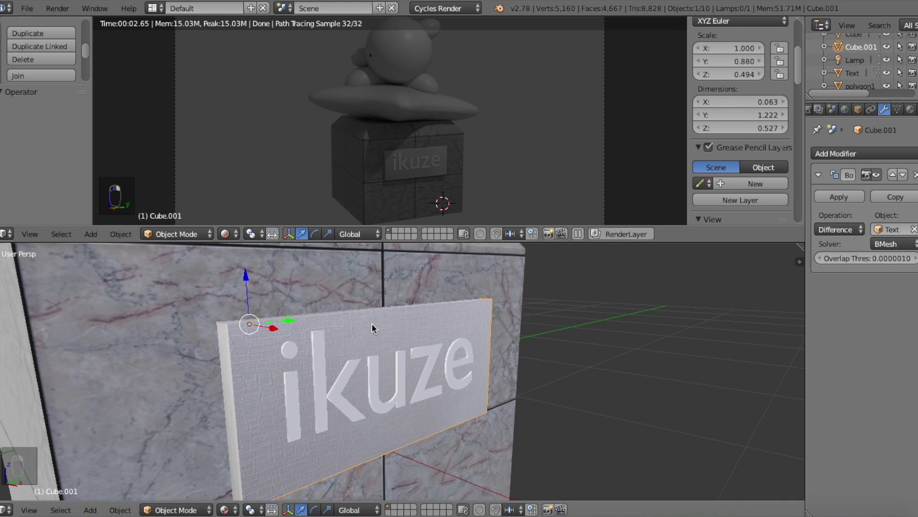
left_click(840, 197)
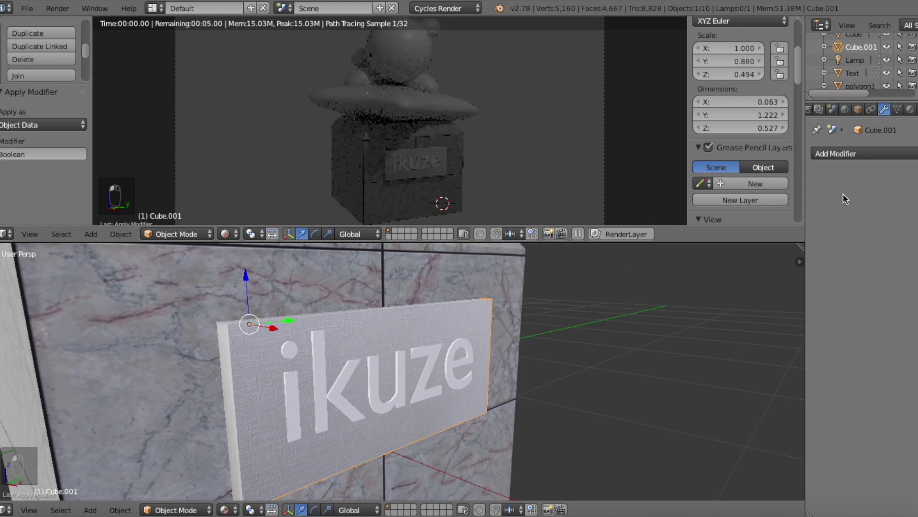
Pull the text mesh out of the plaque along X and delete it, leaving nothing selected
right_click(320, 344)
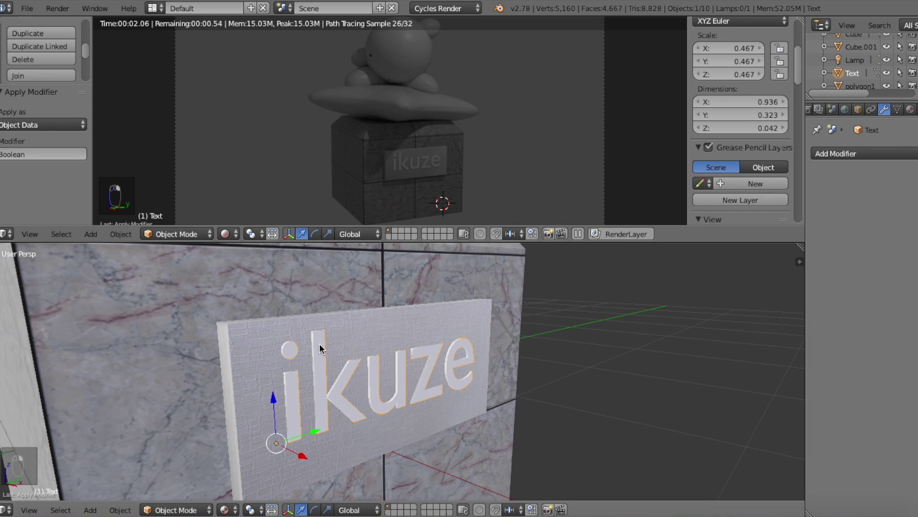
left_click_drag(303, 455, 481, 490)
key("x")
left_click(433, 431)
scroll(503, 438, "down", 5)
key("a")
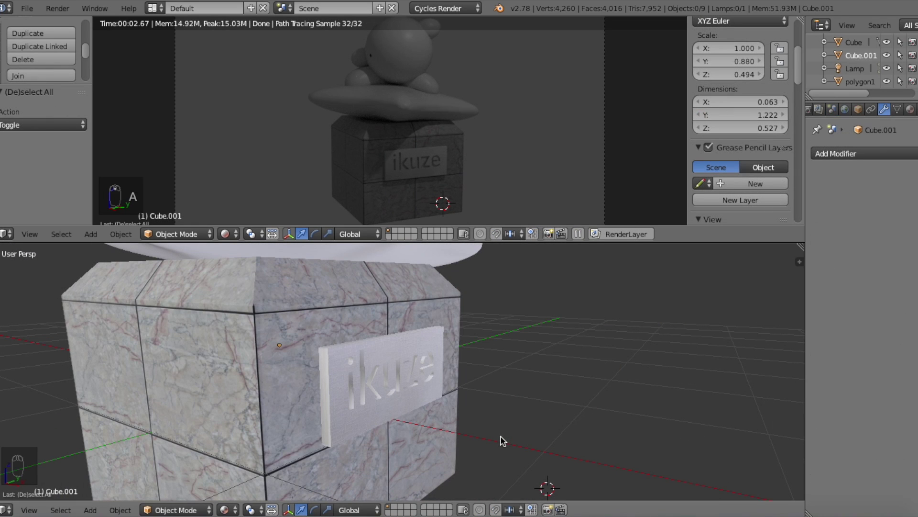